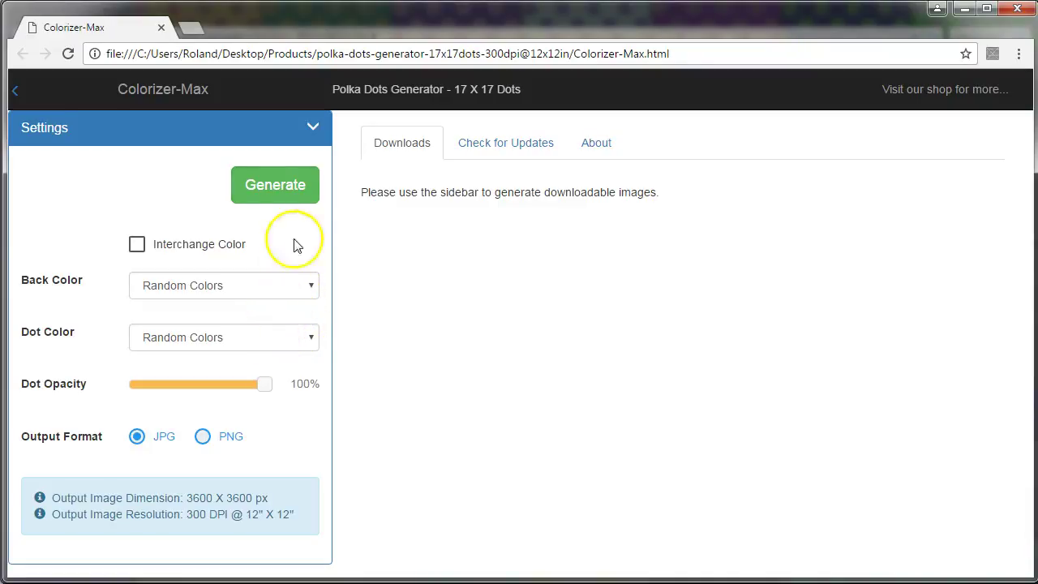
Step: Generate the polka-dot images, then regenerate them with Dot Color set to Lighter Color
{"action": "left_click", "coordinate": [301, 201]}
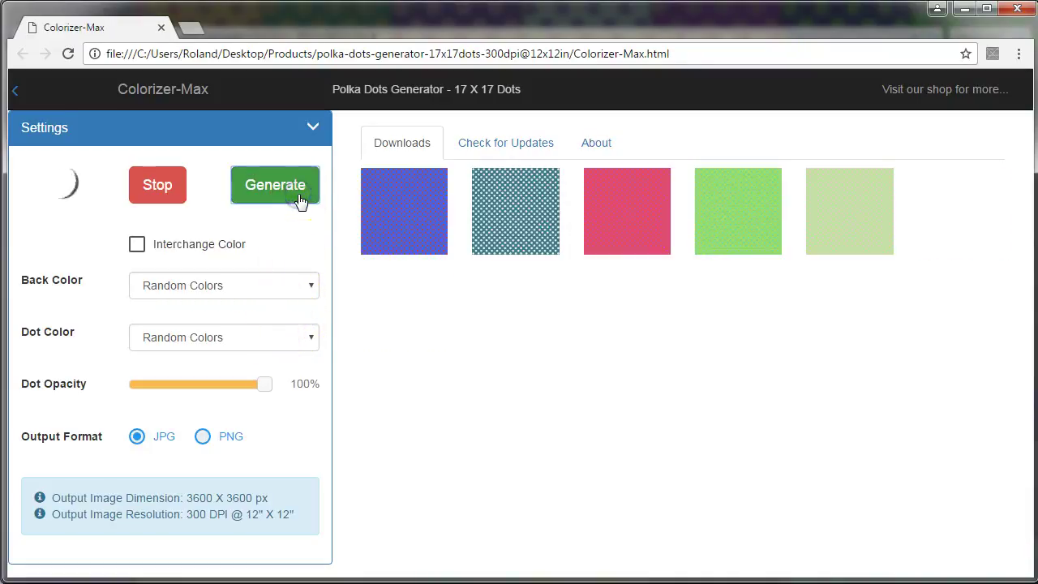
{"action": "left_click", "coordinate": [267, 336]}
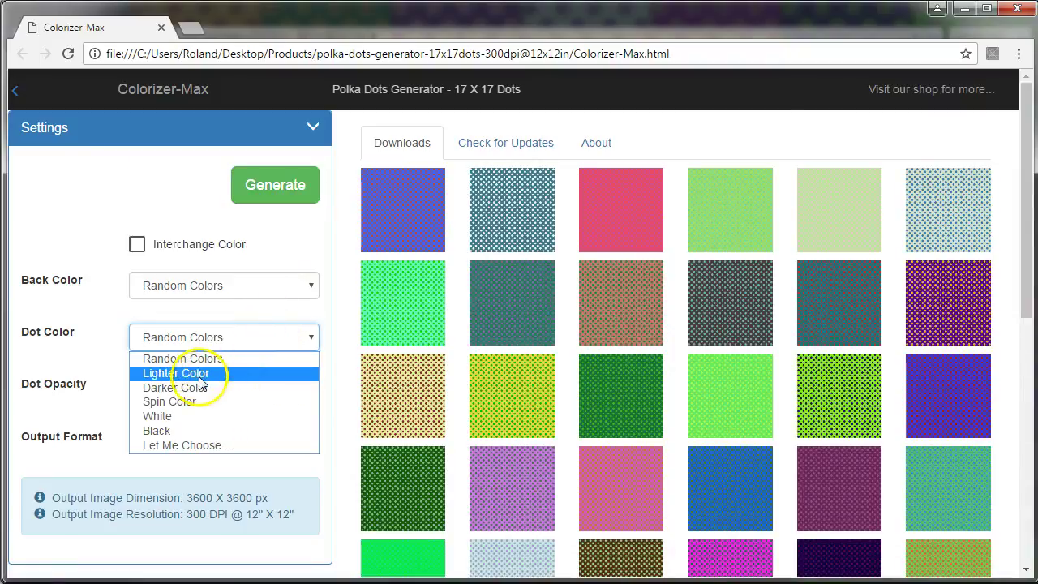
{"action": "left_click", "coordinate": [162, 372]}
{"action": "left_click", "coordinate": [287, 193]}
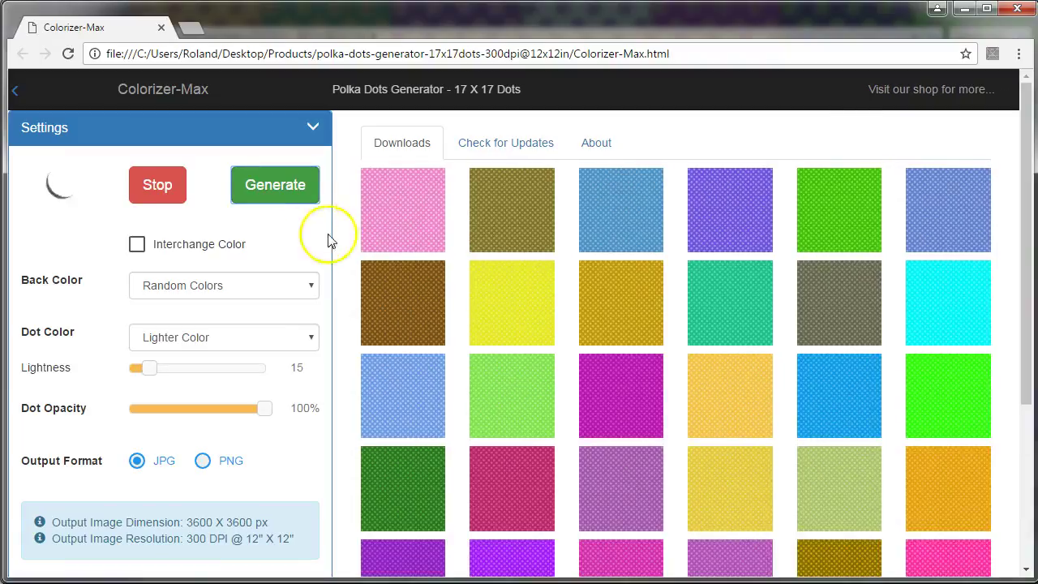
Step: Preview the pink and blue polka-dot images full size, closing each preview
{"action": "left_click", "coordinate": [415, 229]}
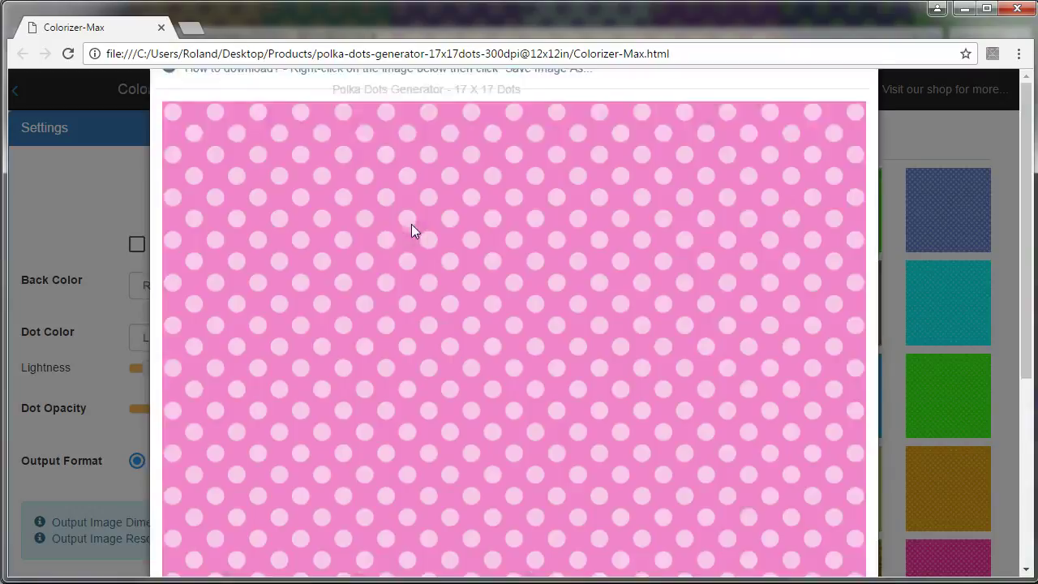
{"action": "left_click", "coordinate": [860, 114]}
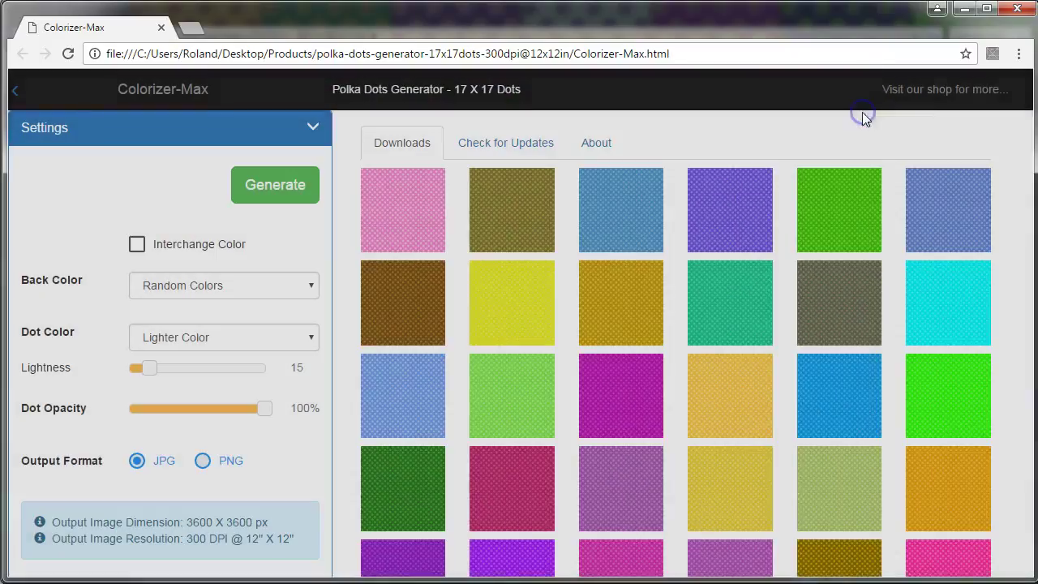
{"action": "left_click", "coordinate": [632, 223]}
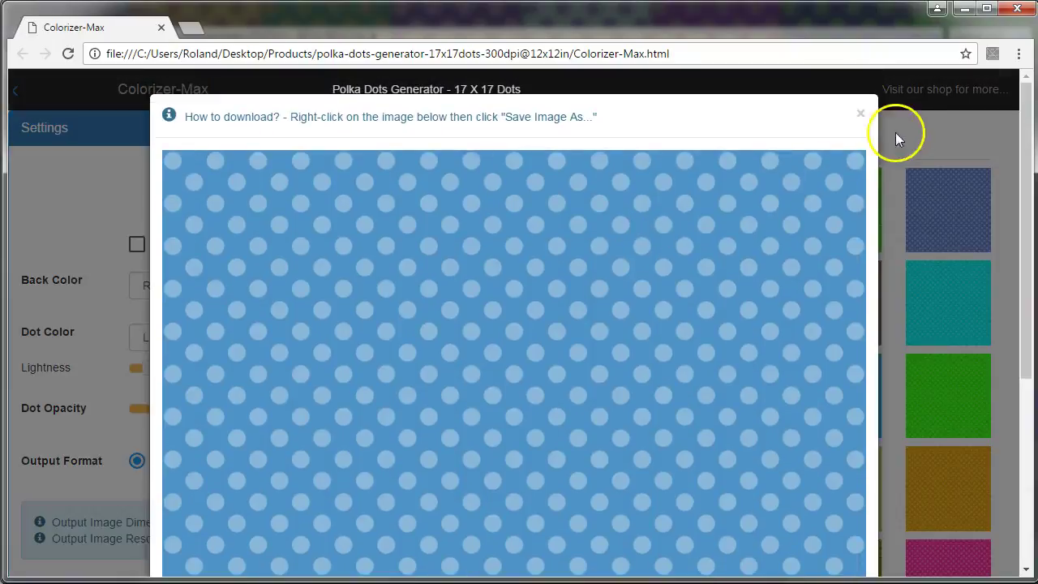
{"action": "left_click", "coordinate": [861, 115]}
Step: Set Dot Color to Darker Color and regenerate the images
{"action": "left_click", "coordinate": [242, 338]}
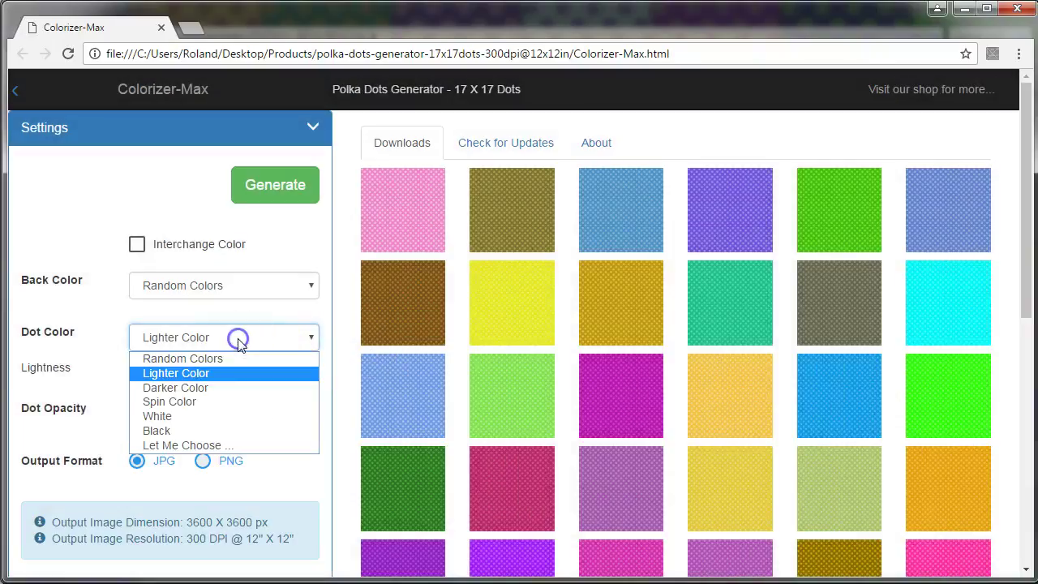
{"action": "left_click", "coordinate": [177, 388]}
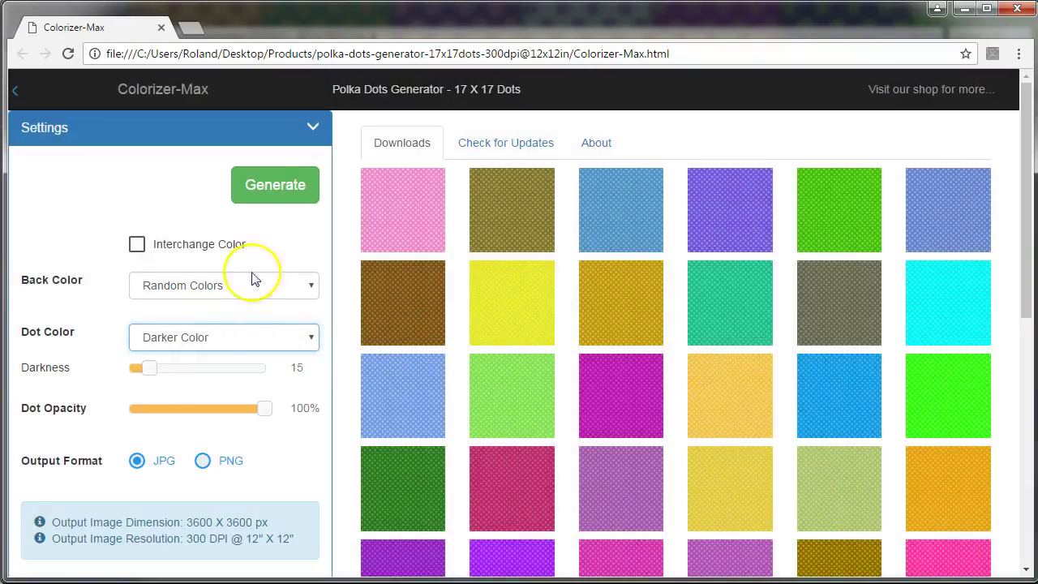
{"action": "left_click", "coordinate": [276, 185]}
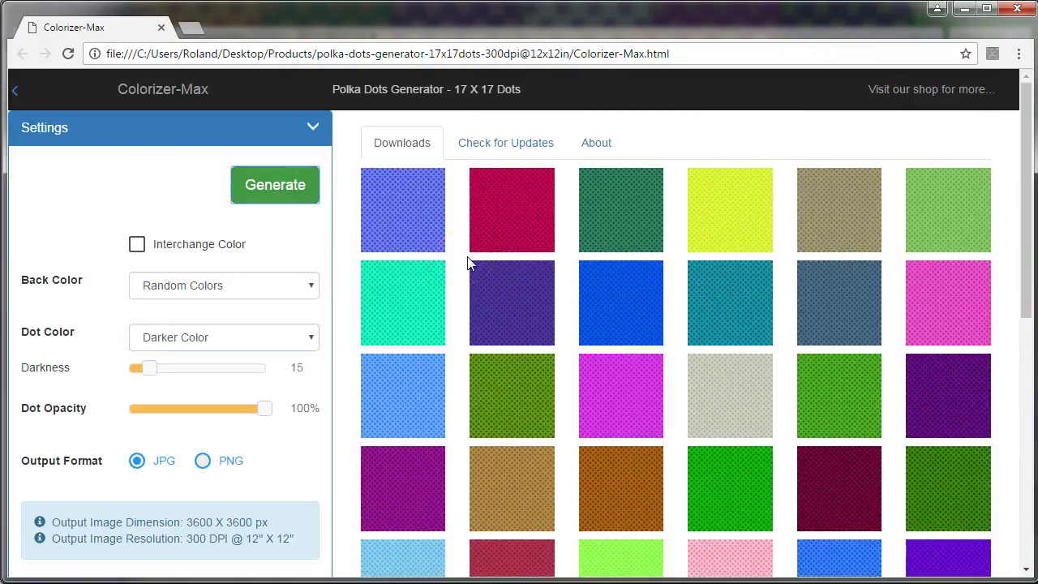
Step: Preview the first and the green polka-dot images full size, closing each
{"action": "left_click", "coordinate": [412, 208]}
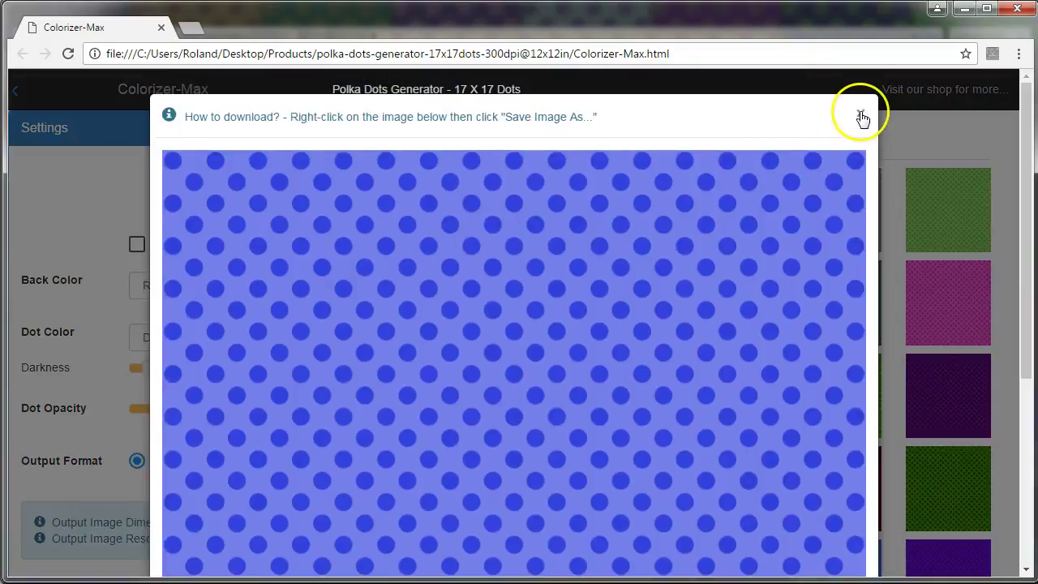
{"action": "left_click", "coordinate": [858, 114]}
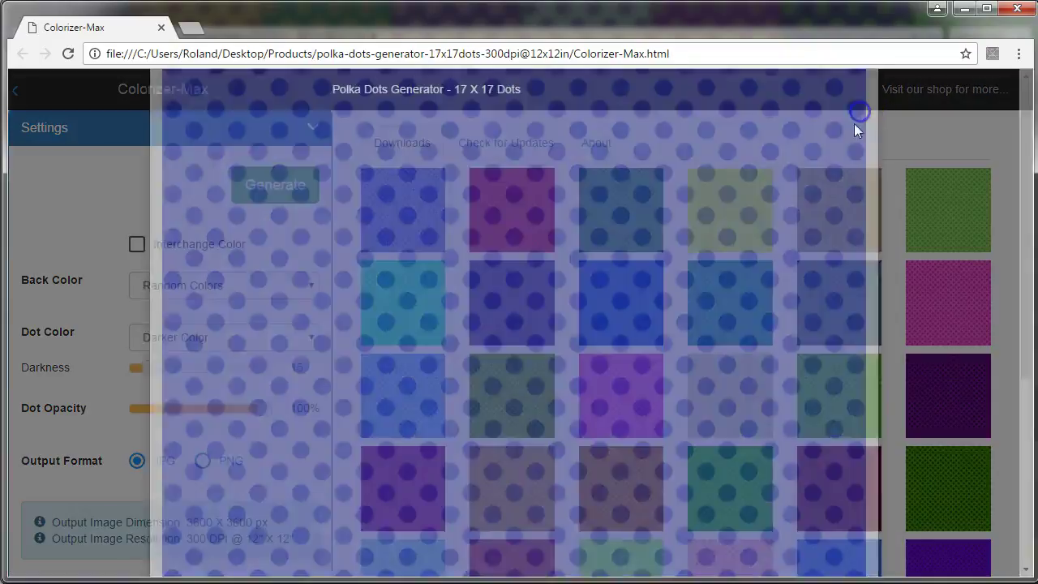
{"action": "left_click", "coordinate": [497, 381]}
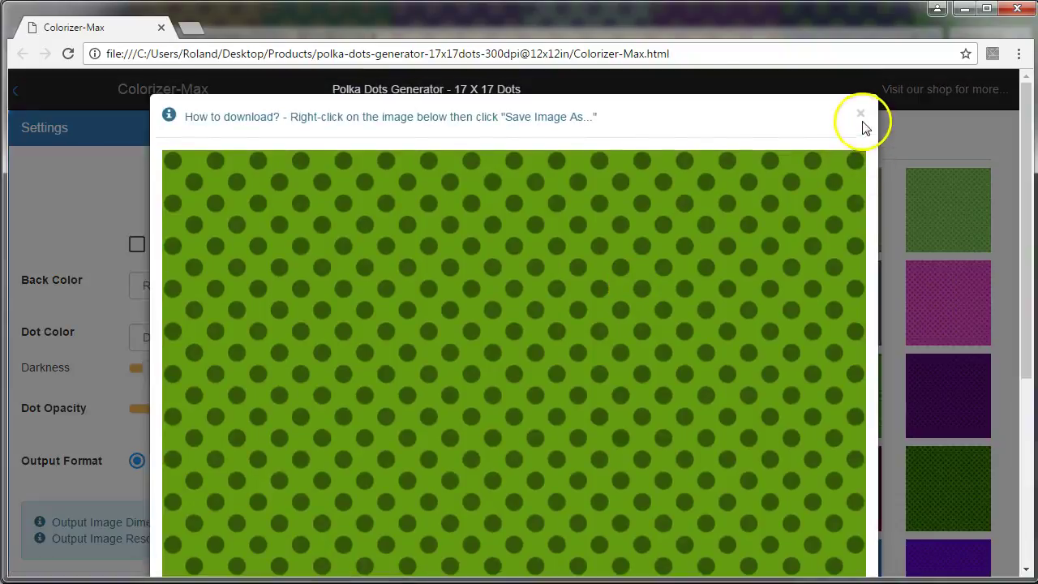
{"action": "left_click", "coordinate": [862, 119]}
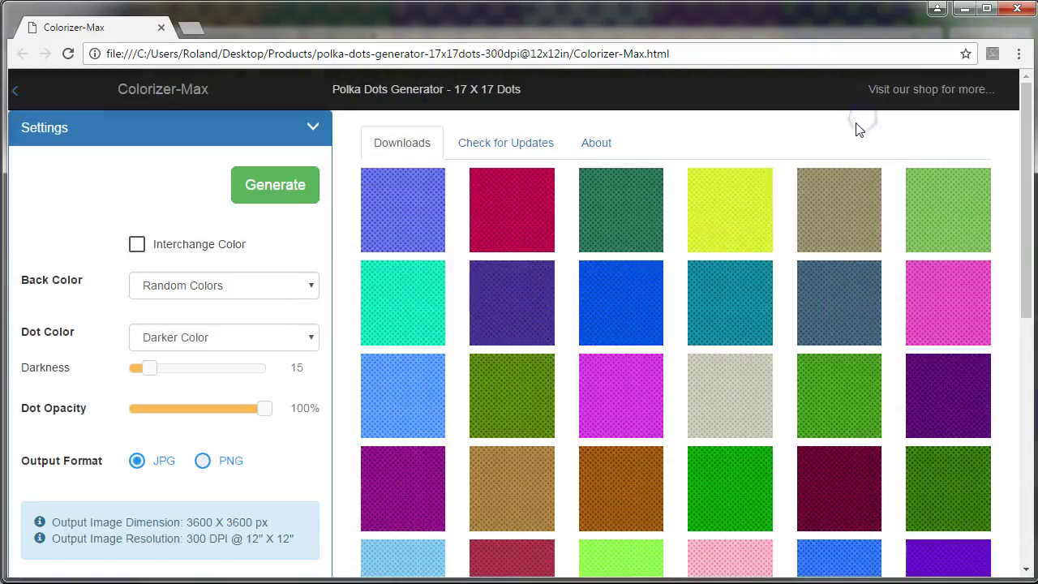
{"action": "left_click", "coordinate": [217, 341]}
Step: Regenerate with Black dots, then preview the magenta and blue tiles full size
{"action": "left_click", "coordinate": [172, 428]}
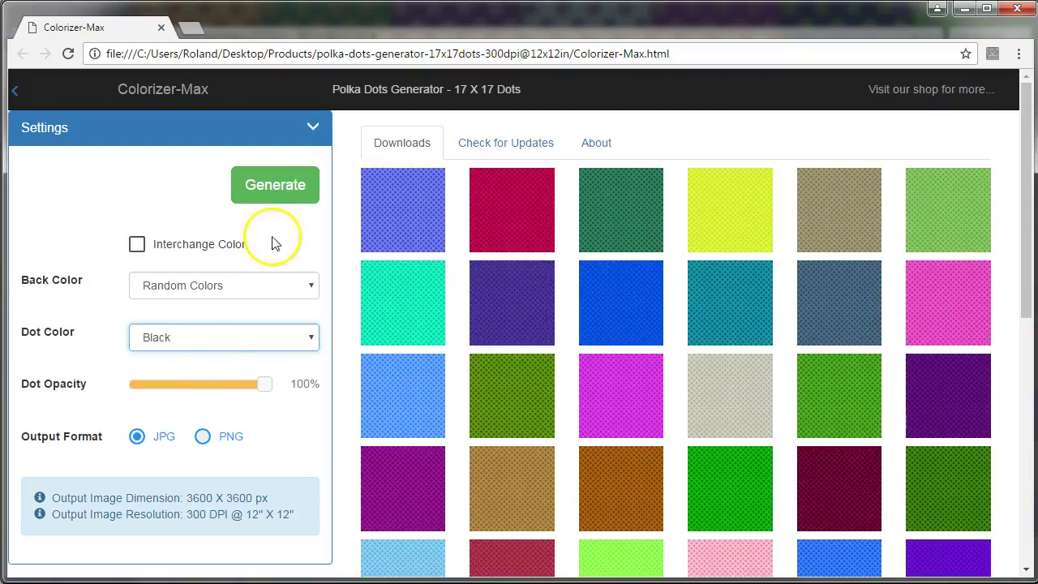
{"action": "left_click", "coordinate": [293, 202]}
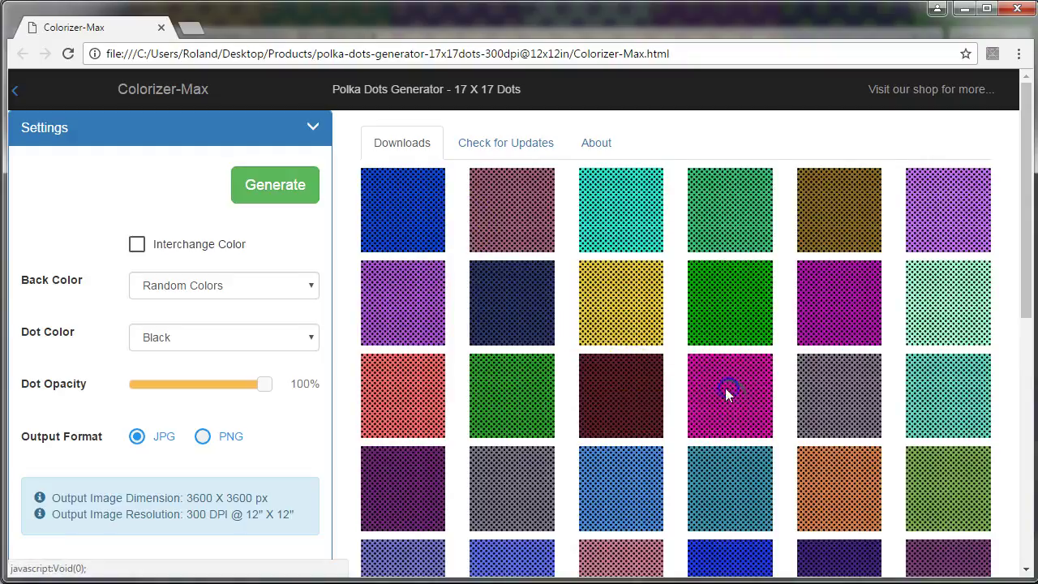
{"action": "left_click", "coordinate": [691, 356]}
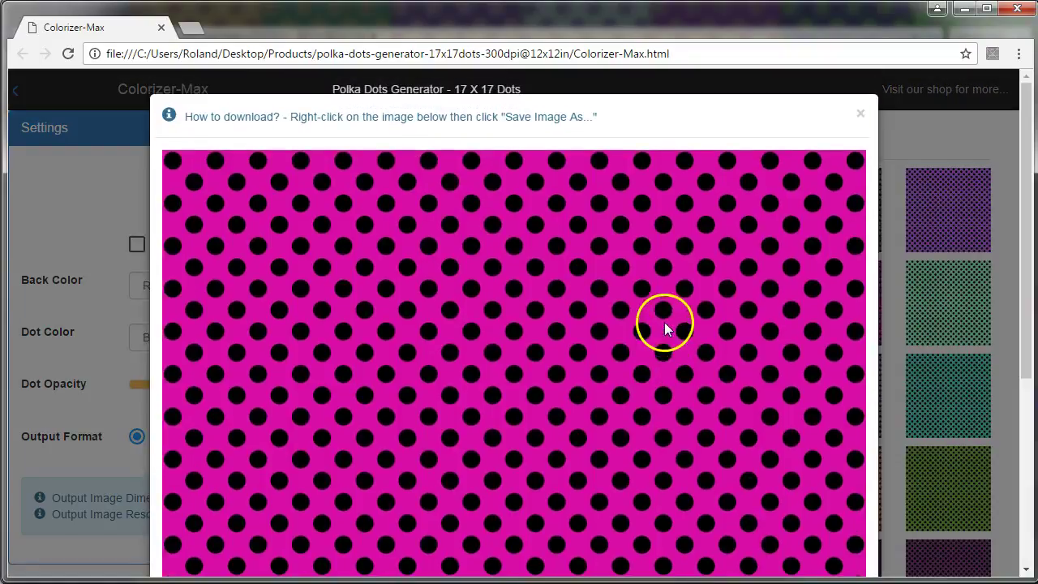
{"action": "left_click", "coordinate": [860, 113]}
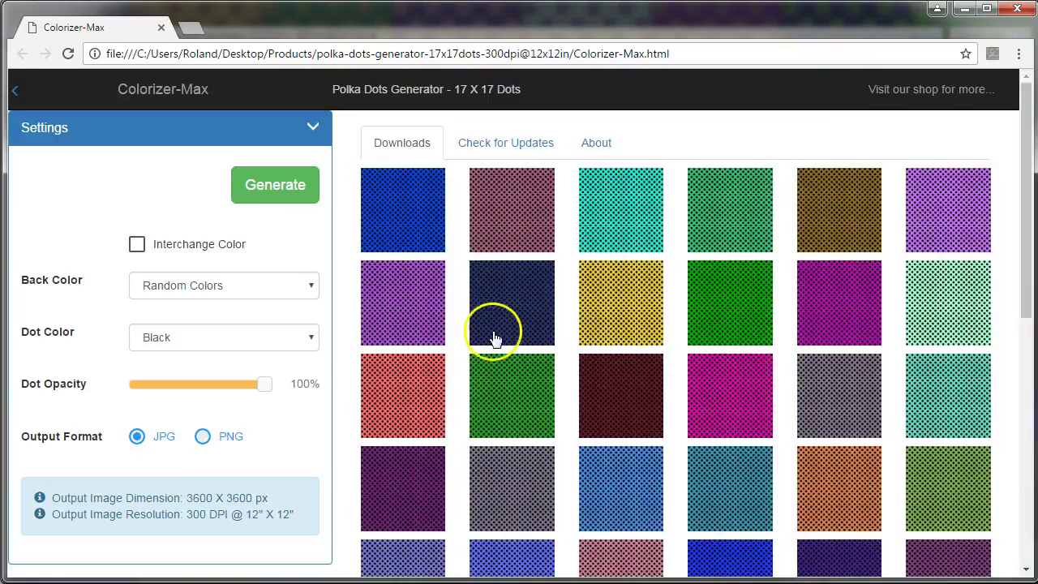
{"action": "left_click", "coordinate": [423, 232]}
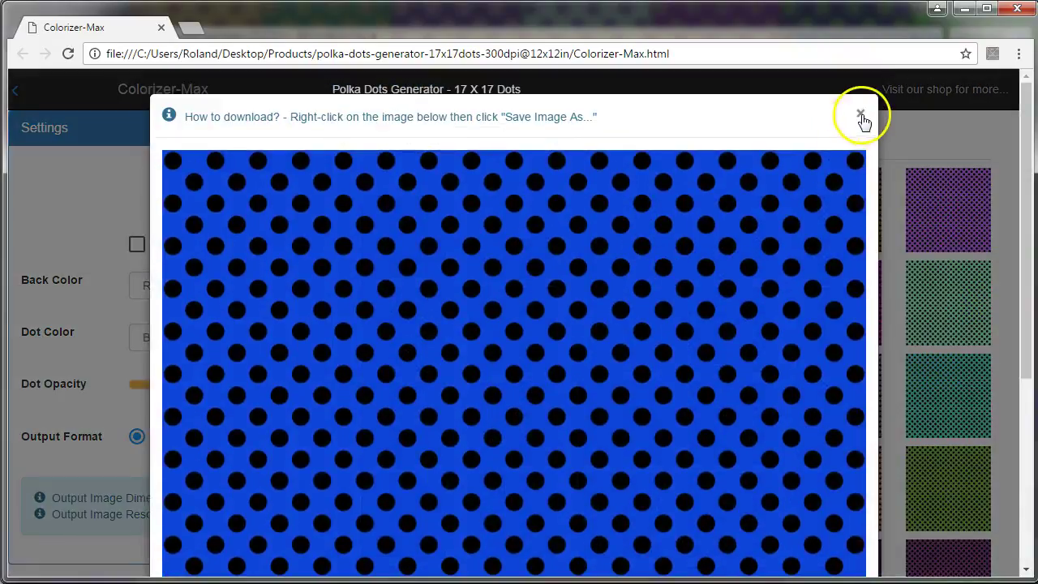
{"action": "left_click", "coordinate": [861, 114]}
Step: Tick Interchange Color for black backgrounds, regenerate, and preview the yellow-green image
{"action": "left_click", "coordinate": [223, 245]}
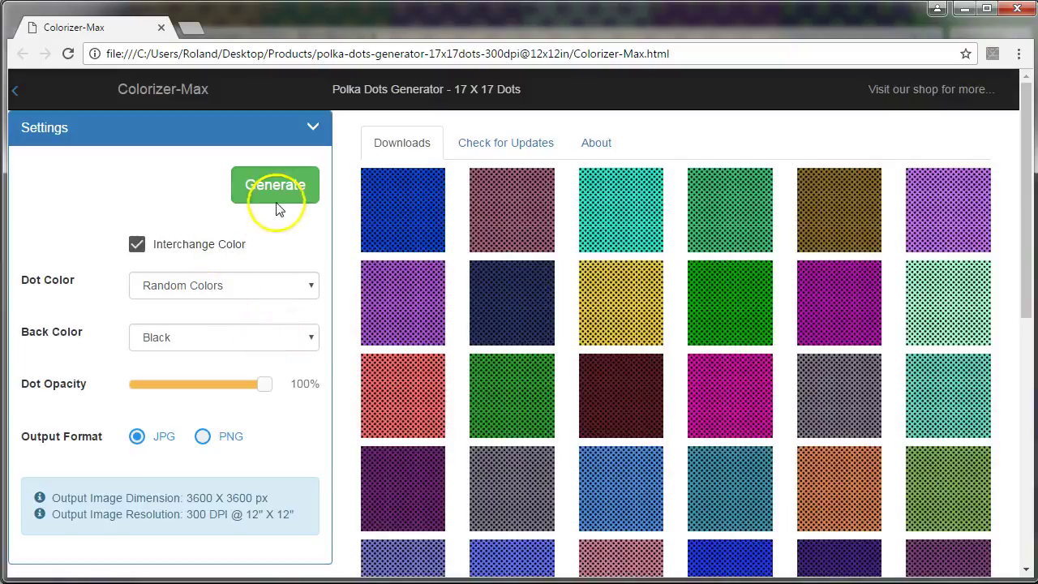
{"action": "left_click", "coordinate": [284, 193]}
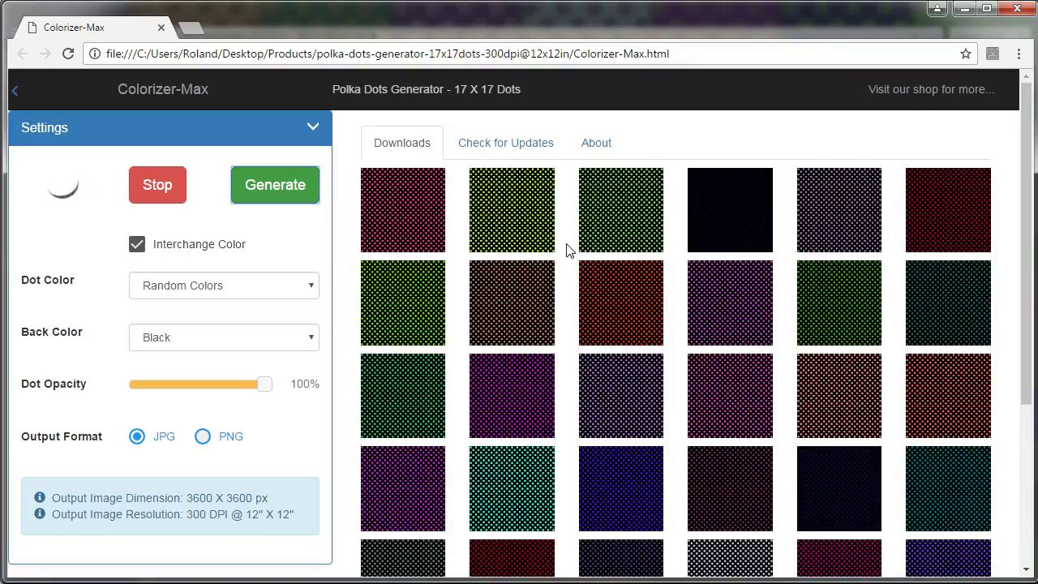
{"action": "left_click", "coordinate": [528, 253]}
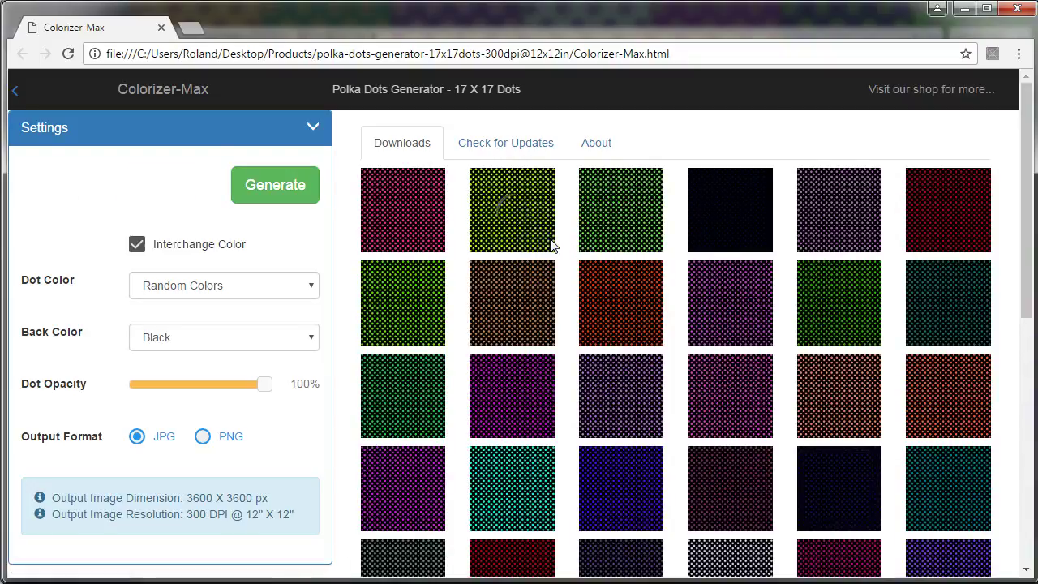
{"action": "left_click", "coordinate": [551, 245]}
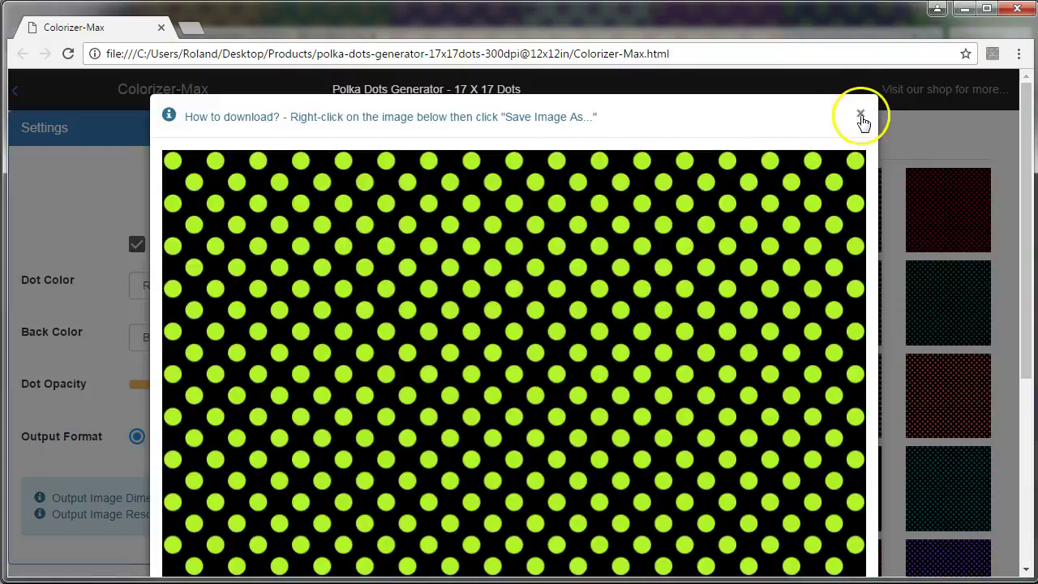
{"action": "left_click", "coordinate": [862, 121]}
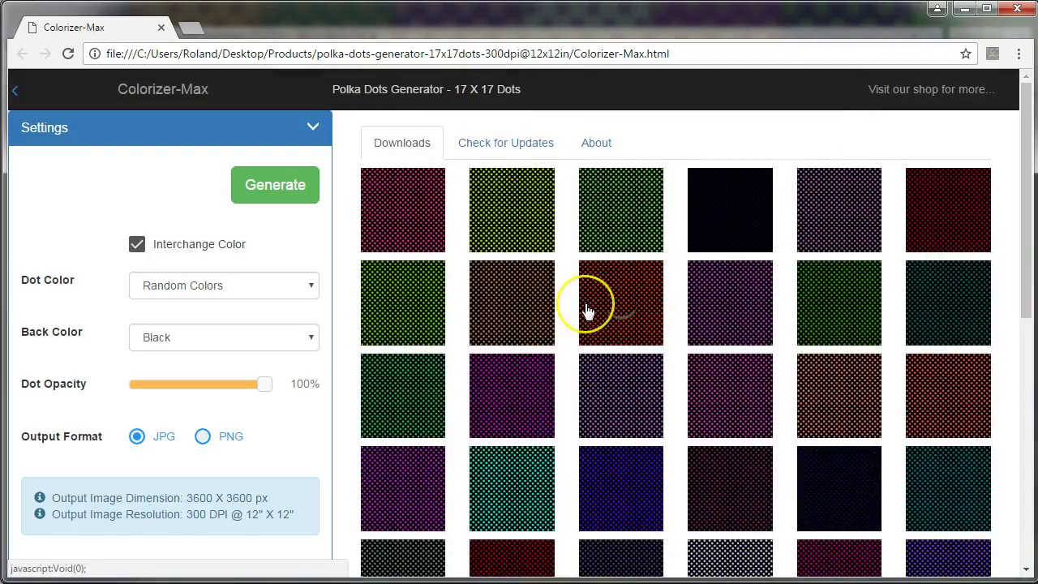
Step: Preview the orange-red image full size, then browse the Dot Color options
{"action": "left_click", "coordinate": [588, 312]}
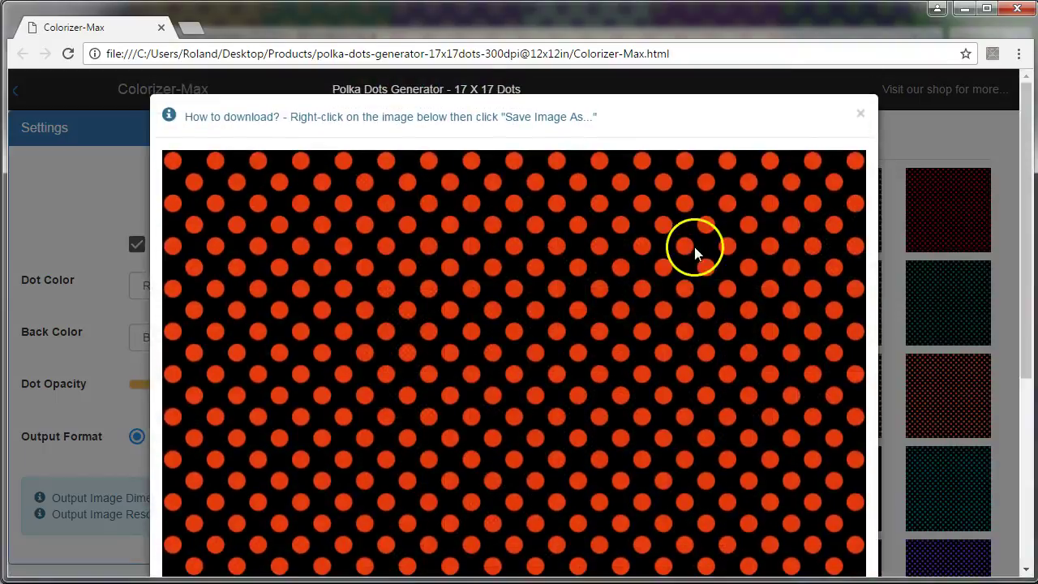
{"action": "left_click", "coordinate": [865, 114]}
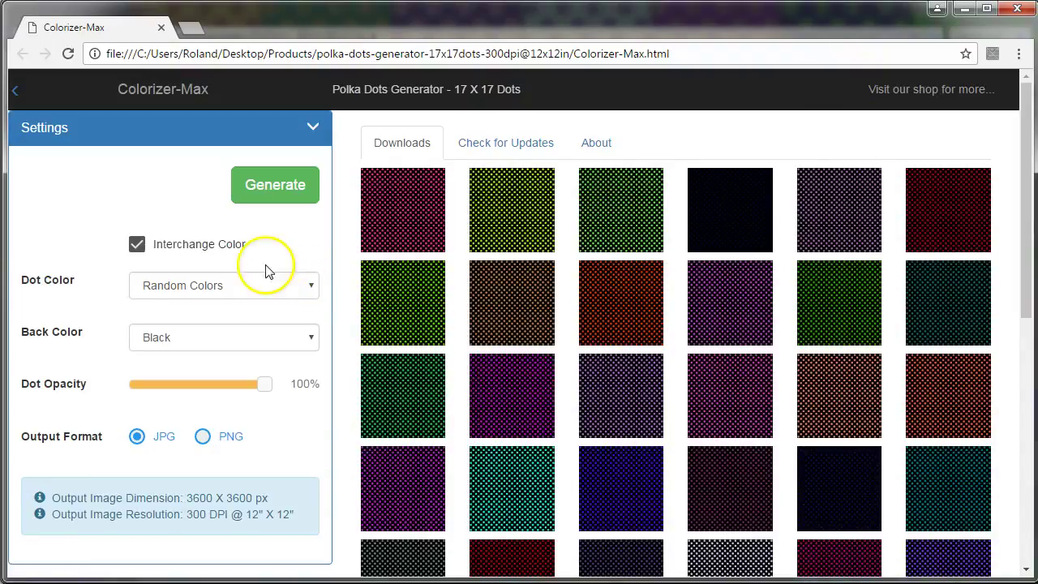
{"action": "left_click", "coordinate": [250, 289]}
{"action": "left_click_drag", "start_coordinate": [312, 343], "coordinate": [322, 470]}
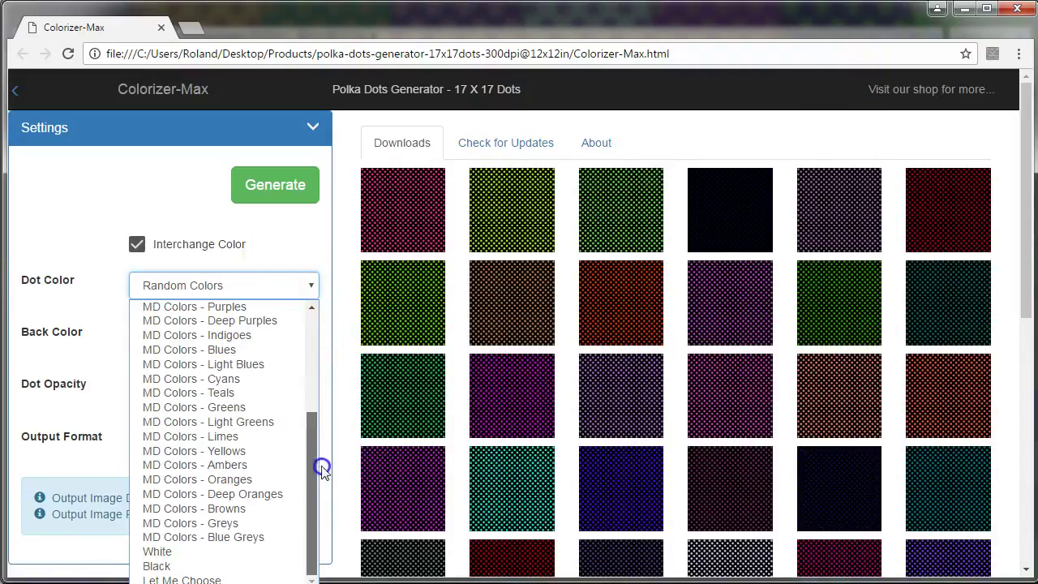
Step: Set Back Color to a custom yellow, FFDD00
{"action": "left_click", "coordinate": [202, 579]}
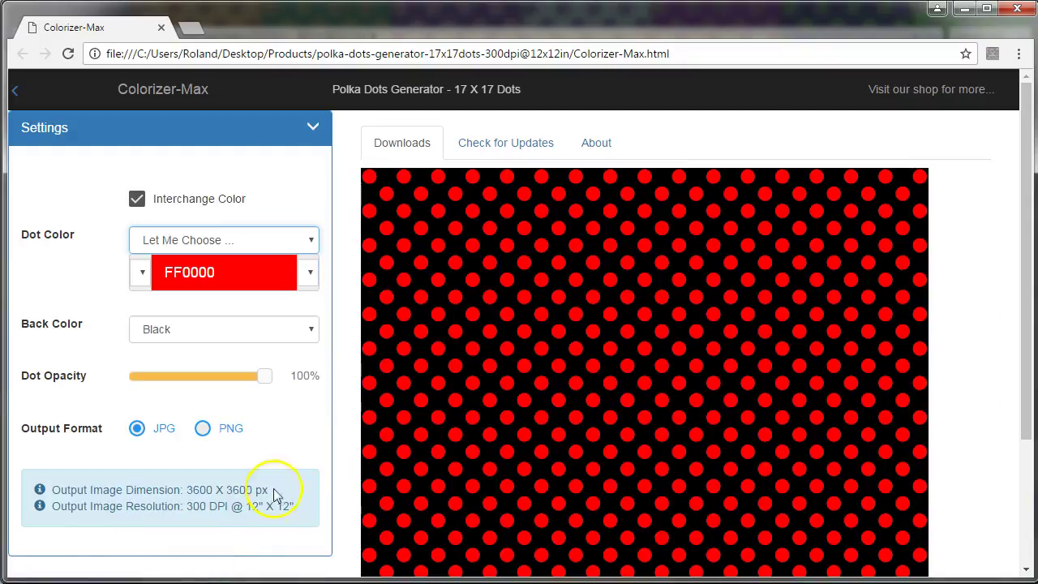
{"action": "left_click", "coordinate": [309, 333]}
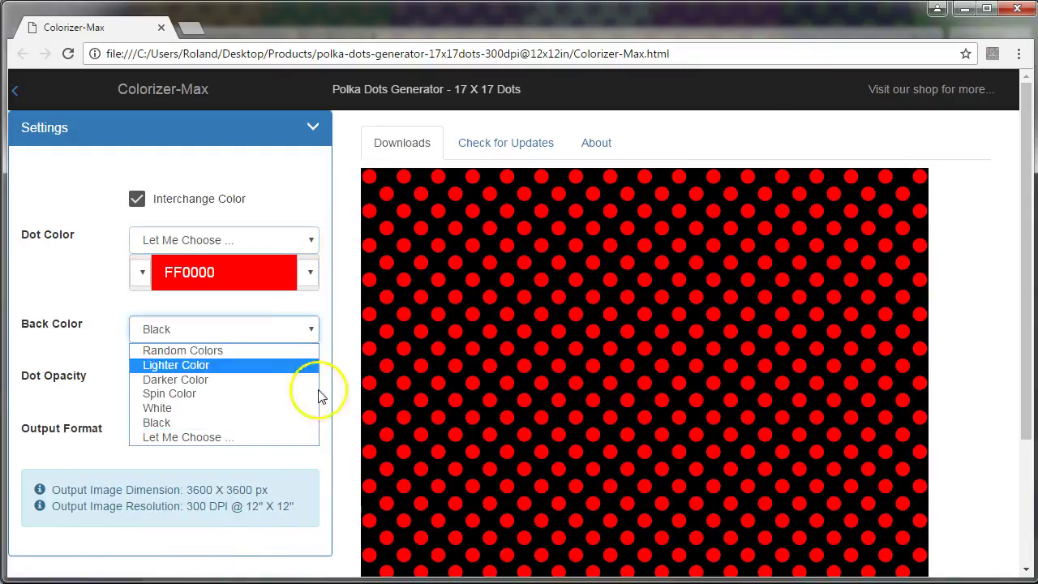
{"action": "left_click", "coordinate": [252, 436]}
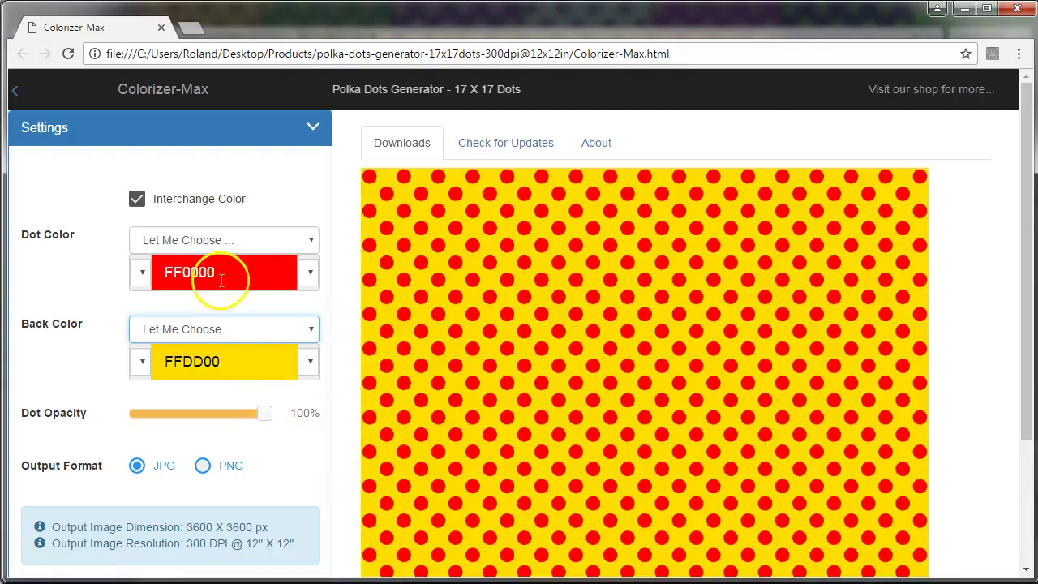
Step: Try light blue and darkened magenta dot colours, then browse the named dot colours
{"action": "left_click", "coordinate": [218, 272]}
{"action": "left_click", "coordinate": [199, 314]}
{"action": "left_click", "coordinate": [242, 322]}
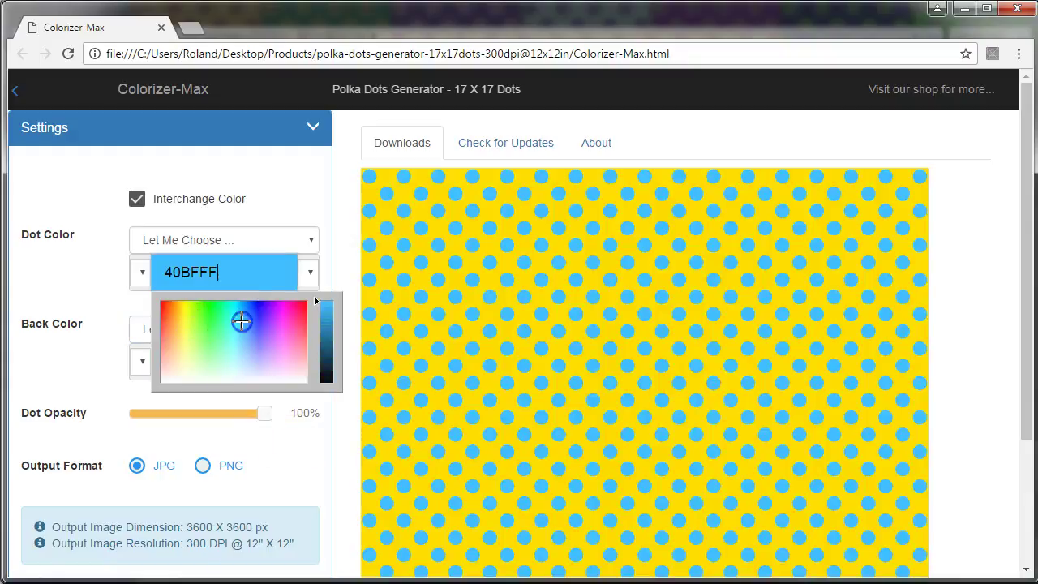
{"action": "left_click", "coordinate": [285, 308]}
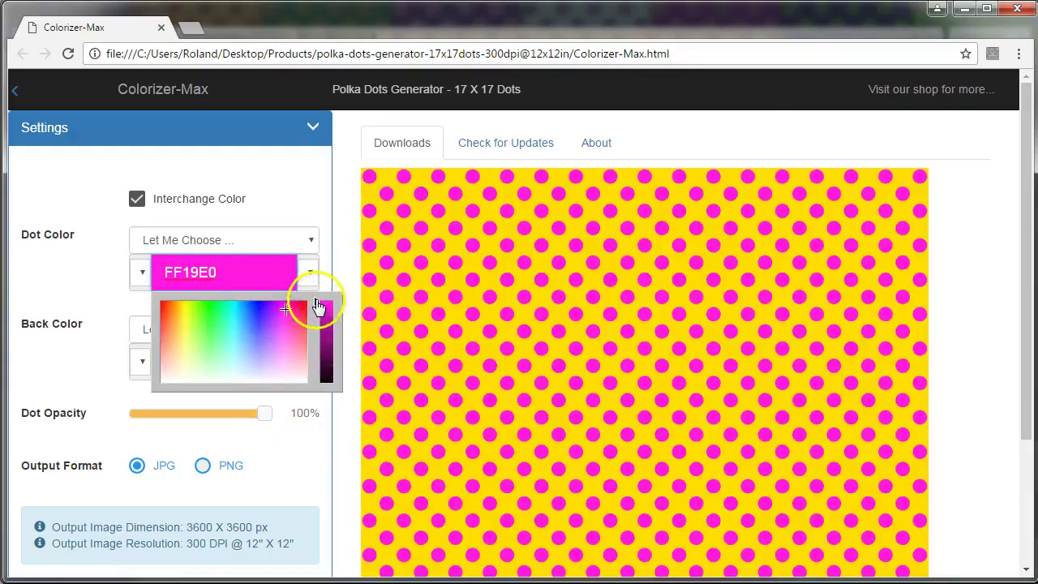
{"action": "mouse_move", "coordinate": [326, 301]}
{"action": "left_mouse_down"}
{"action": "mouse_move", "coordinate": [327, 333]}
{"action": "mouse_move", "coordinate": [325, 281]}
{"action": "left_mouse_up"}
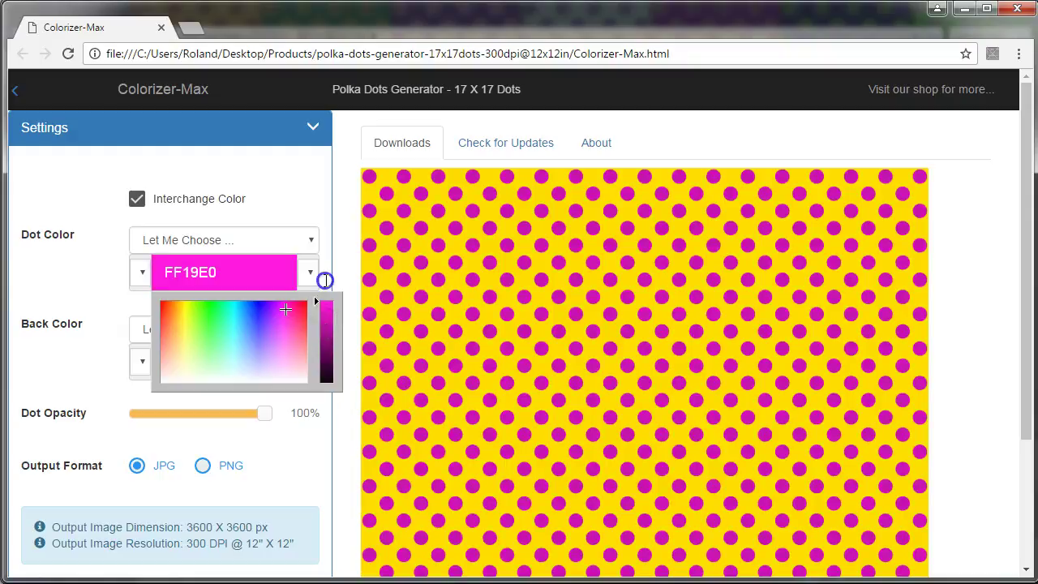
{"action": "left_click", "coordinate": [94, 354]}
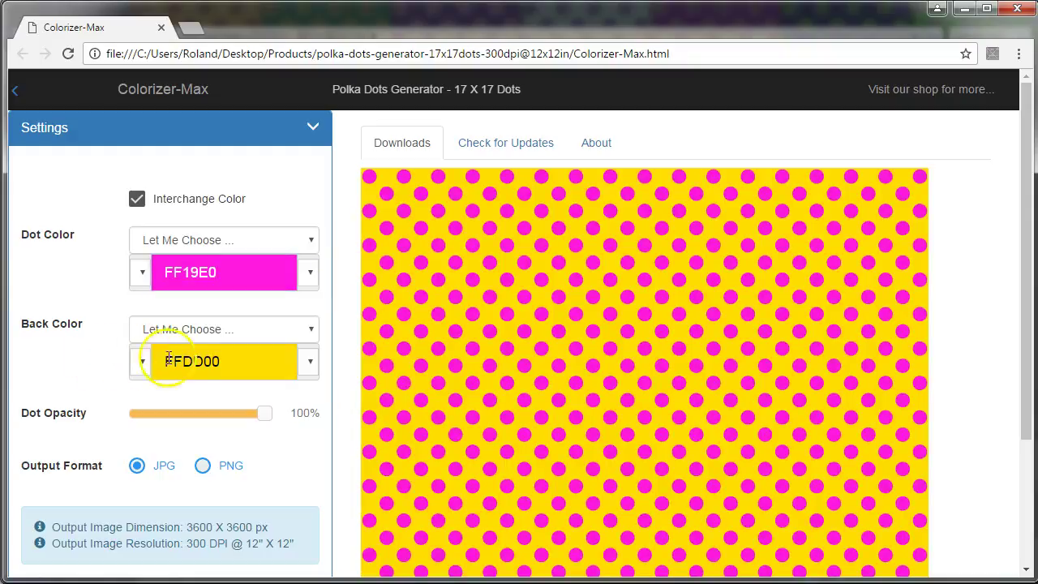
{"action": "left_click", "coordinate": [143, 273]}
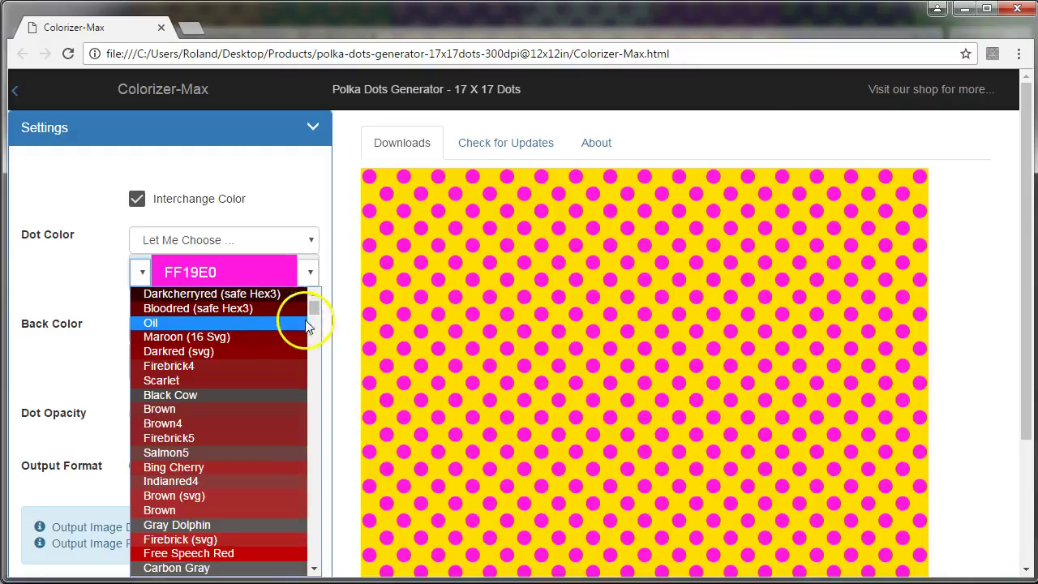
{"action": "mouse_move", "coordinate": [313, 323]}
{"action": "left_mouse_down"}
{"action": "mouse_move", "coordinate": [313, 562]}
{"action": "mouse_move", "coordinate": [297, 409]}
{"action": "left_mouse_up"}
Step: Try the named green 61B329, then orange FF7043, as the dot colour
{"action": "left_click", "coordinate": [248, 394]}
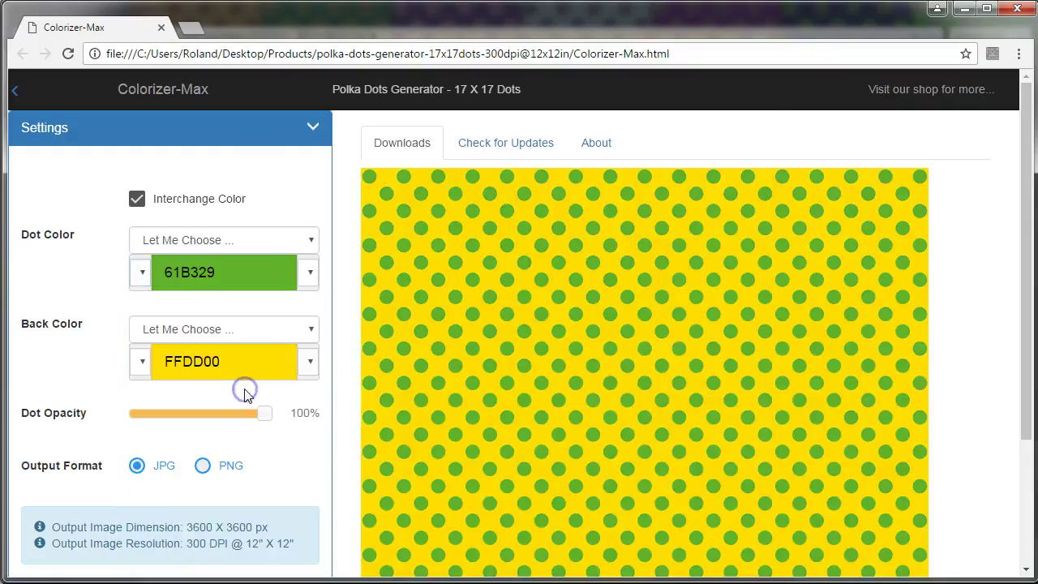
{"action": "left_click", "coordinate": [311, 273]}
{"action": "left_click_drag", "start_coordinate": [365, 298], "coordinate": [371, 538]}
{"action": "left_click", "coordinate": [322, 319]}
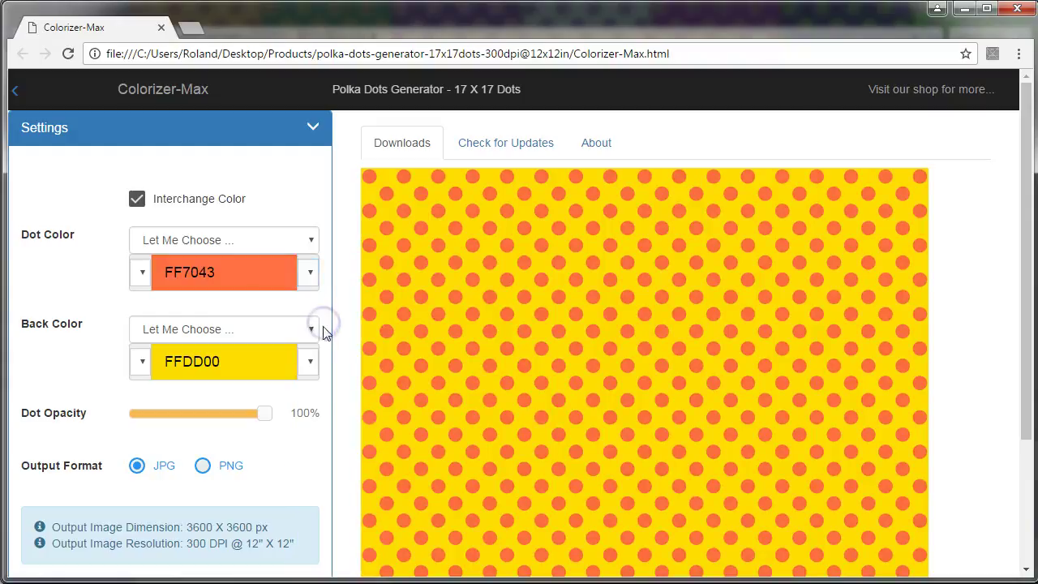
Step: Keep the FFDD00 background and set the dots to pure red FF0000
{"action": "left_click", "coordinate": [143, 365]}
{"action": "left_click", "coordinate": [221, 357]}
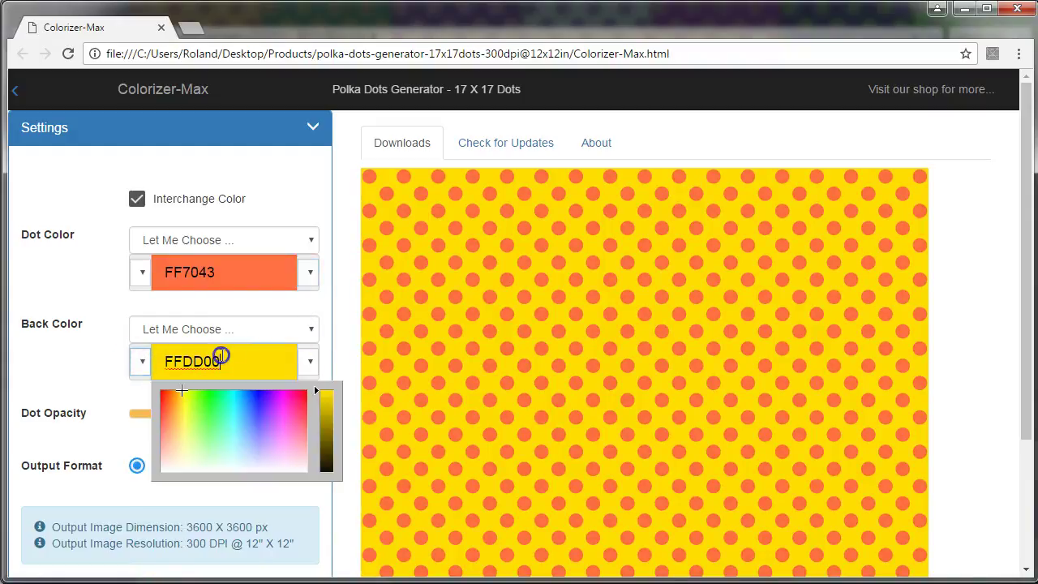
{"action": "left_click", "coordinate": [309, 361]}
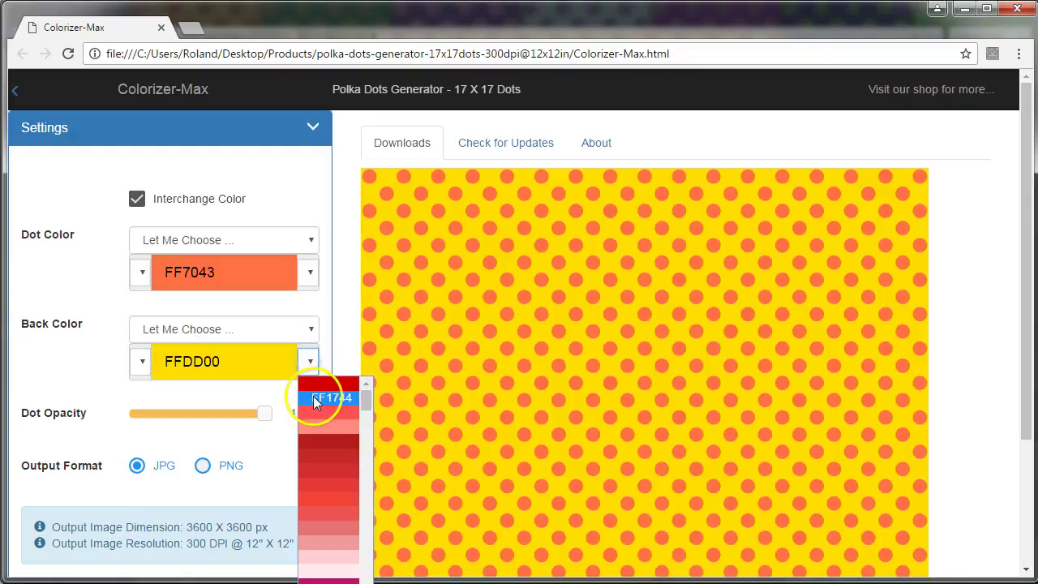
{"action": "left_click", "coordinate": [154, 290]}
{"action": "left_click", "coordinate": [203, 274]}
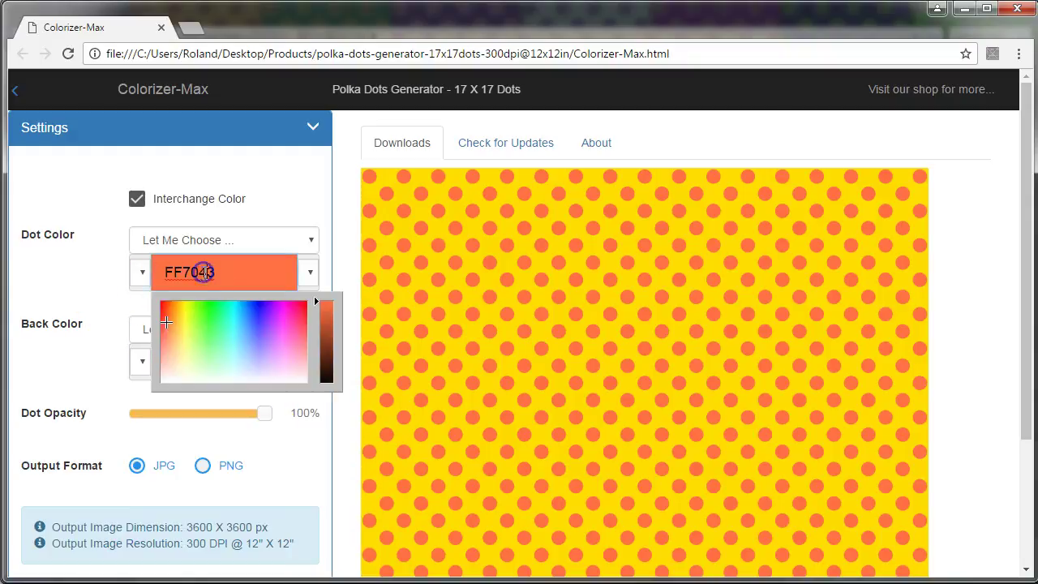
{"action": "left_click", "coordinate": [158, 302]}
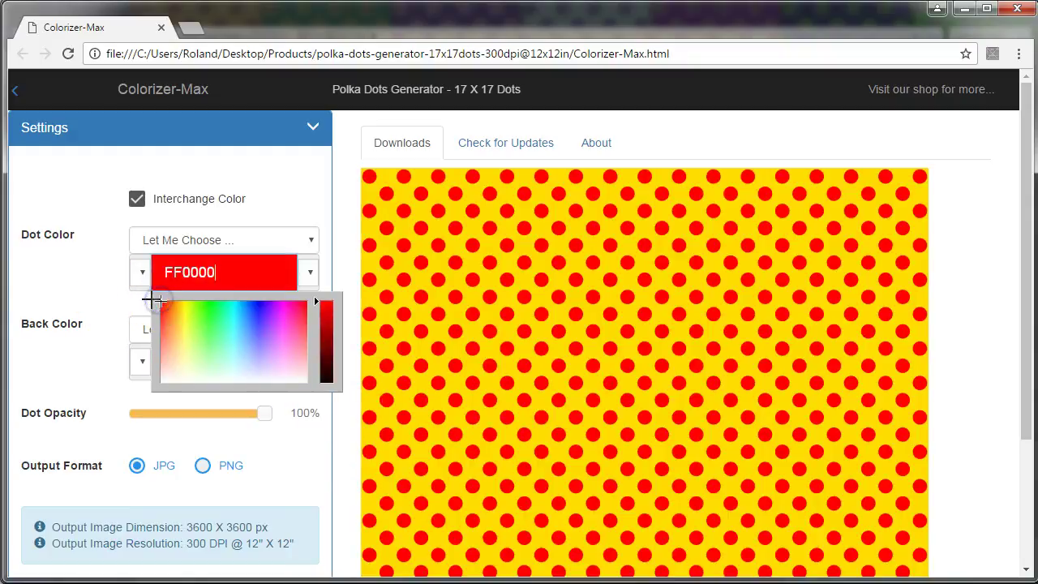
{"action": "left_click", "coordinate": [209, 199]}
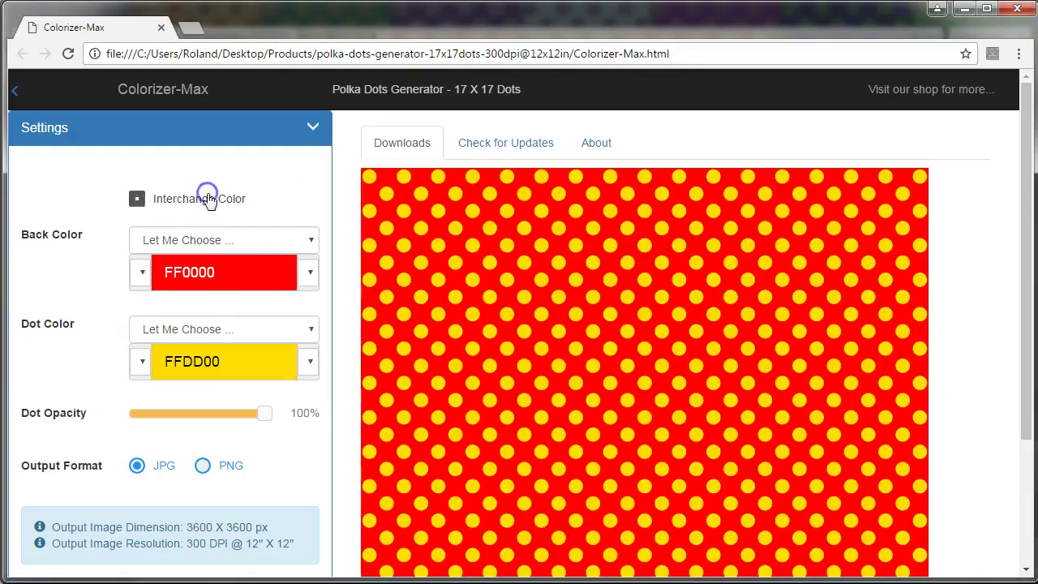
{"action": "left_click", "coordinate": [545, 328]}
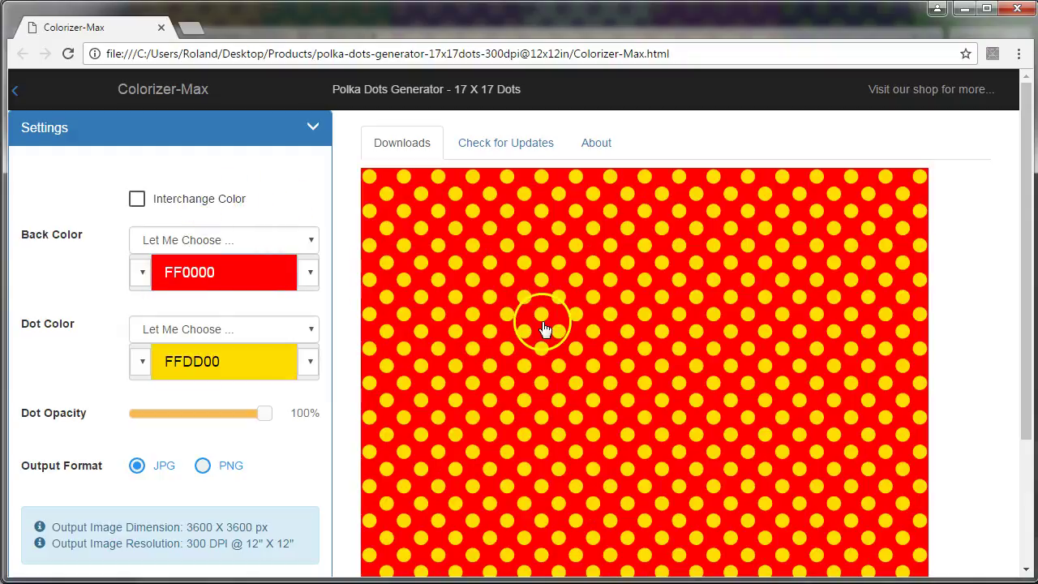
{"action": "left_click", "coordinate": [179, 200]}
{"action": "left_click", "coordinate": [206, 213]}
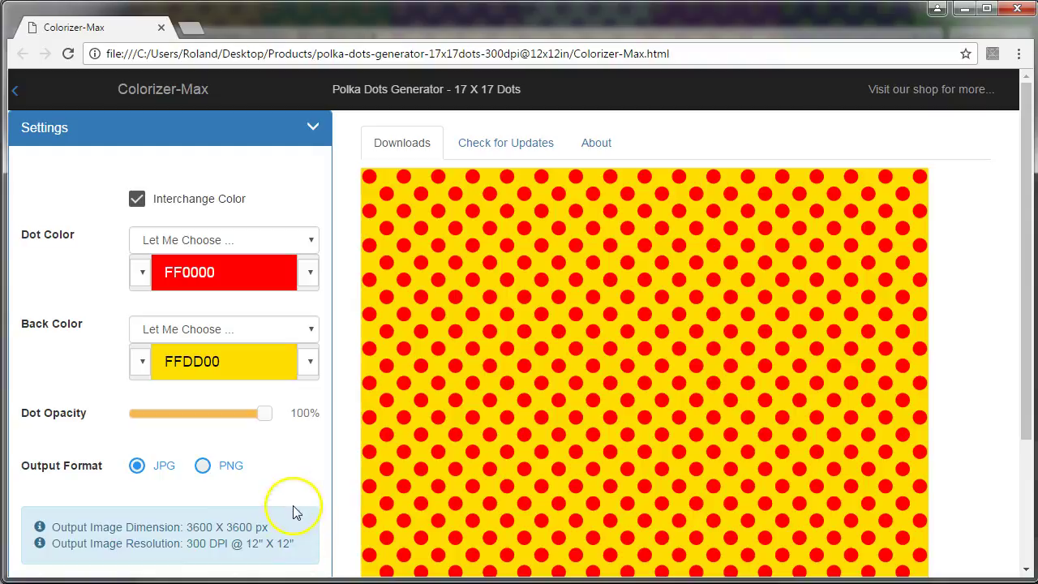
Step: Save the full-size red-on-yellow pattern as download.jpg in New folder
{"action": "left_click", "coordinate": [526, 269]}
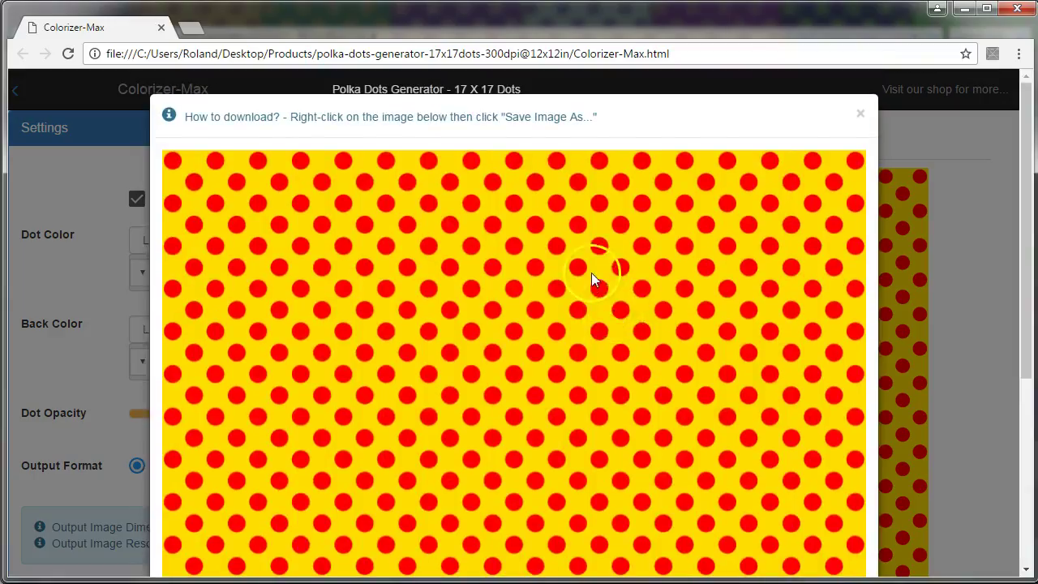
{"action": "right_click", "coordinate": [591, 273]}
{"action": "left_click", "coordinate": [626, 300]}
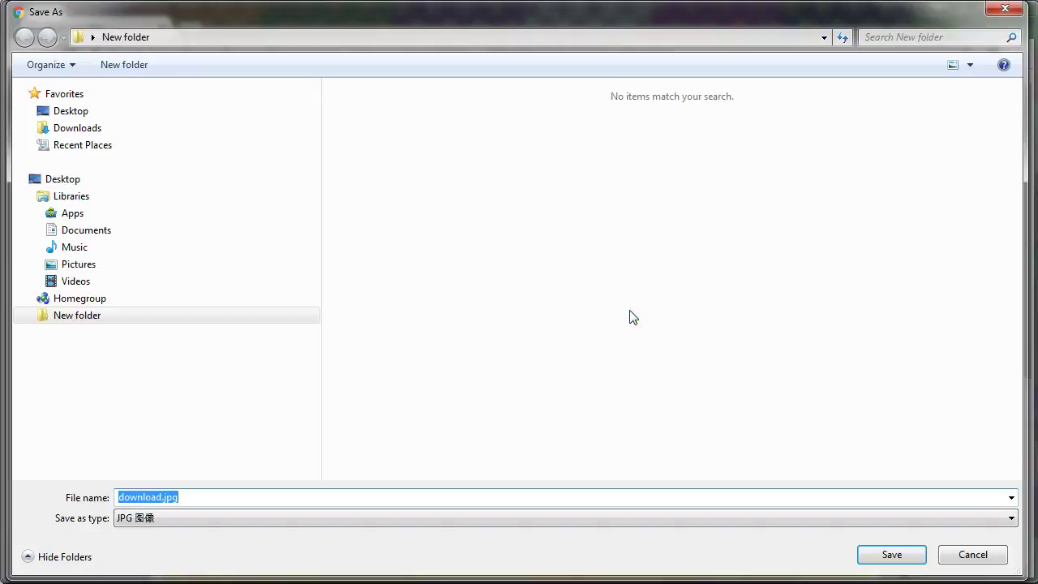
{"action": "left_click", "coordinate": [231, 485]}
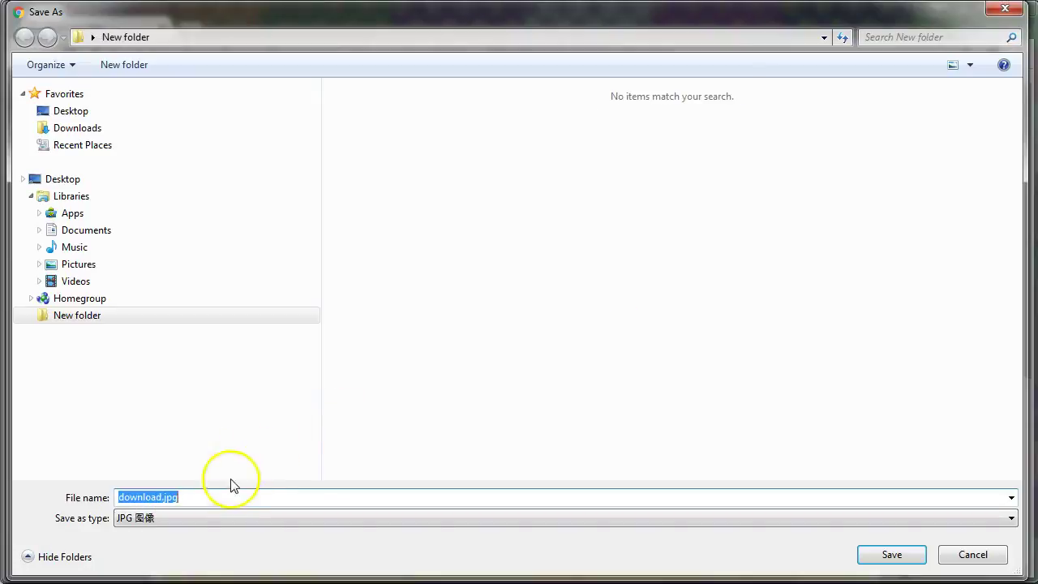
{"action": "left_click", "coordinate": [874, 558]}
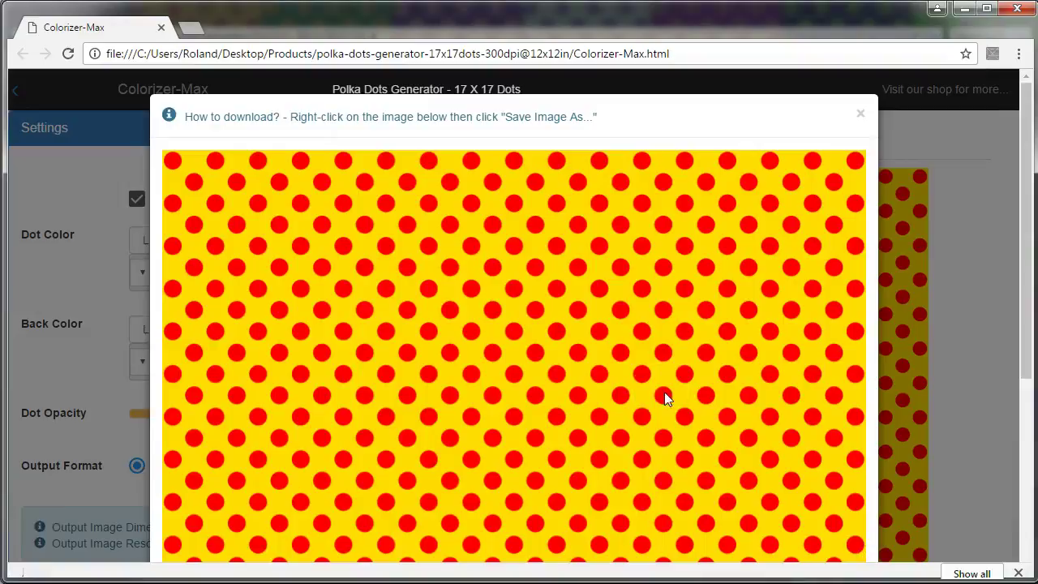
Step: Open download.jpg's folder and inspect the 3600 × 3600 image zoomed in Photo Viewer
{"action": "left_click", "coordinate": [177, 559]}
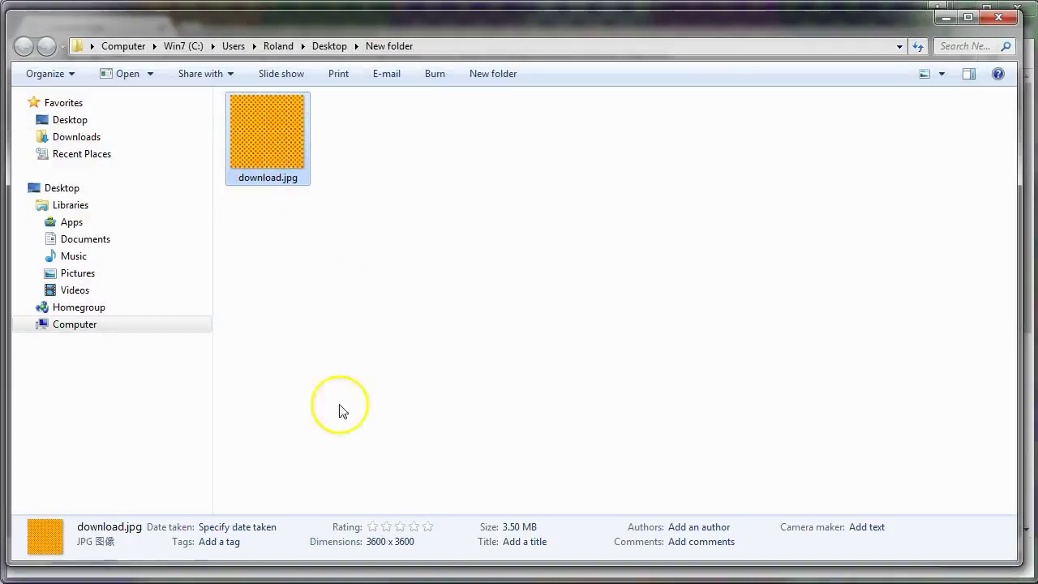
{"action": "right_click", "coordinate": [278, 148]}
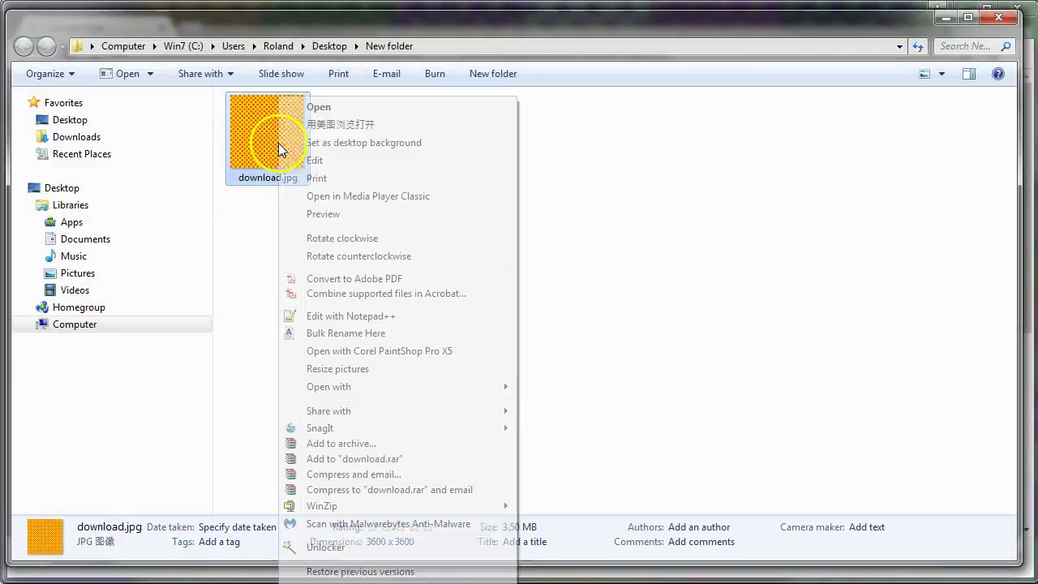
{"action": "left_click", "coordinate": [348, 215]}
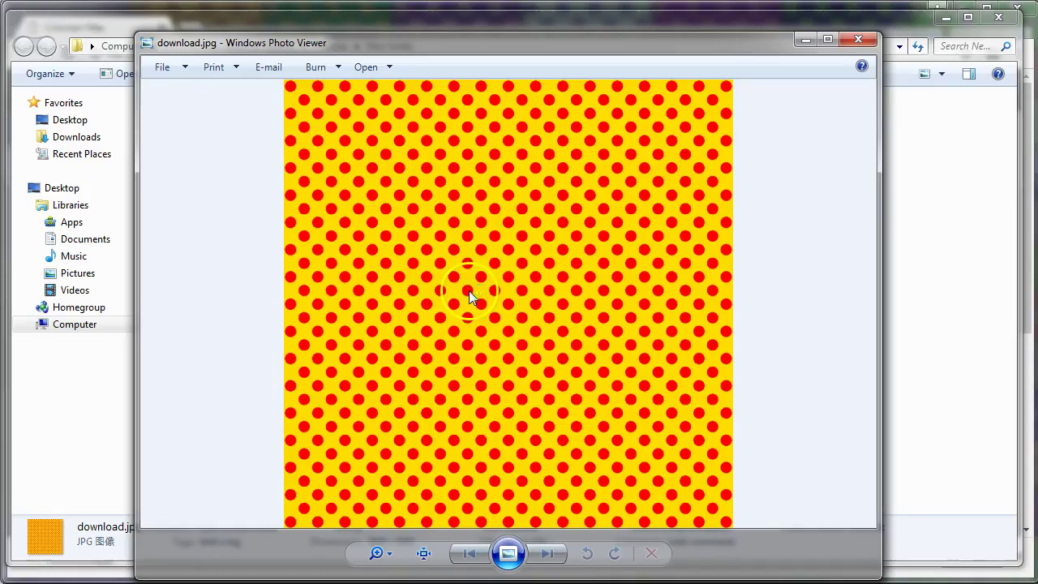
{"action": "scroll", "coordinate": [595, 270], "scroll_direction": "up", "scroll_amount": 1}
{"action": "scroll", "coordinate": [600, 268], "scroll_direction": "up", "scroll_amount": 1}
{"action": "scroll", "coordinate": [609, 264], "scroll_direction": "up", "scroll_amount": 1}
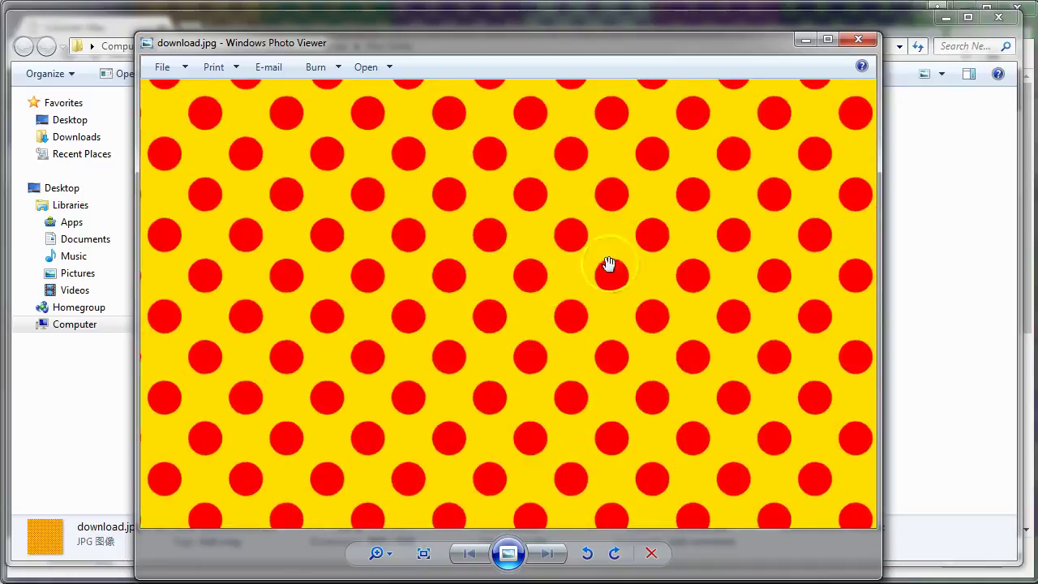
{"action": "left_click", "coordinate": [853, 39]}
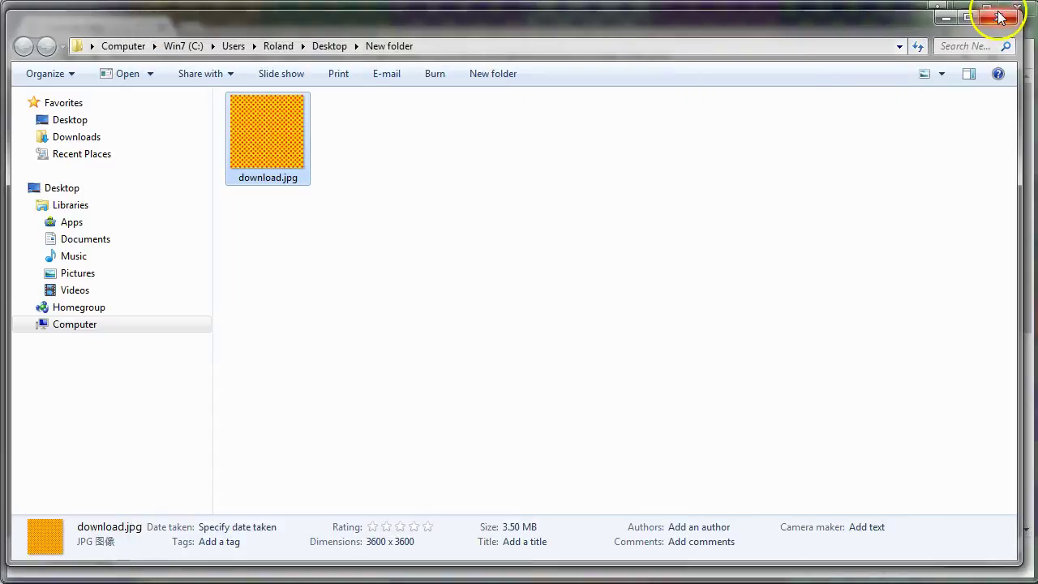
Step: Close the Explorer window and dismiss the download preview
{"action": "left_click", "coordinate": [1002, 18]}
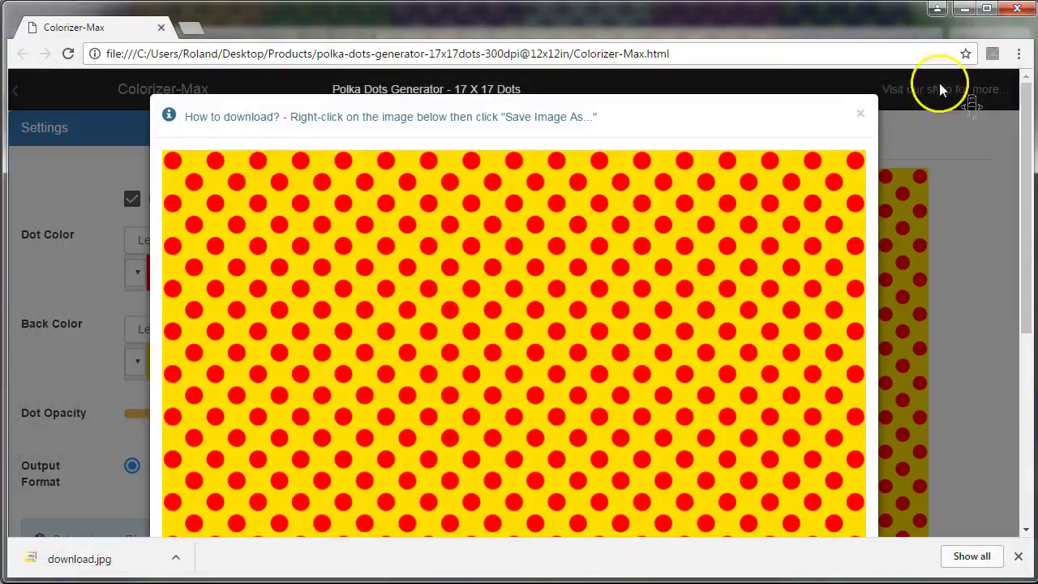
{"action": "left_click", "coordinate": [863, 115]}
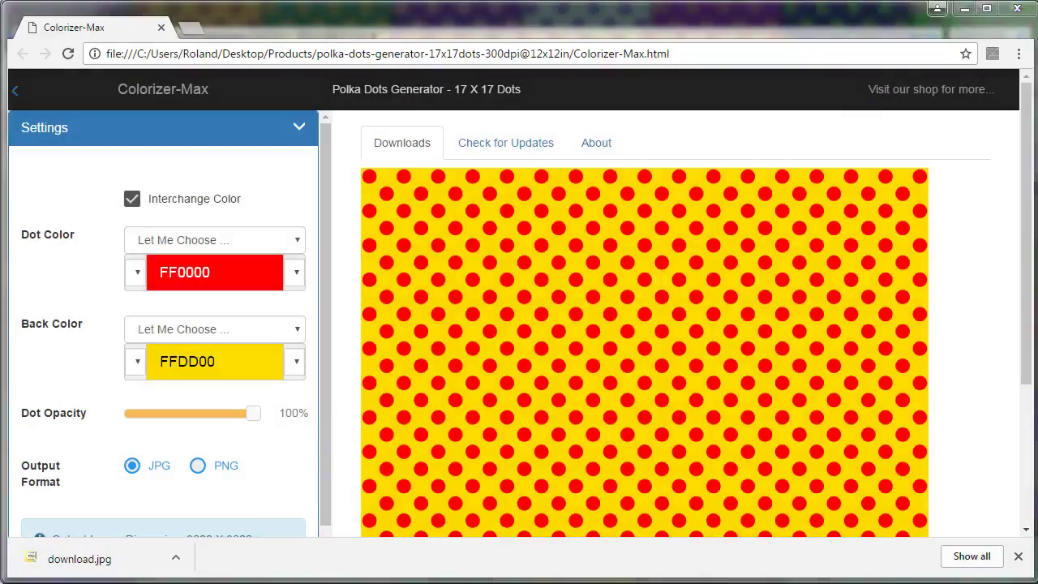